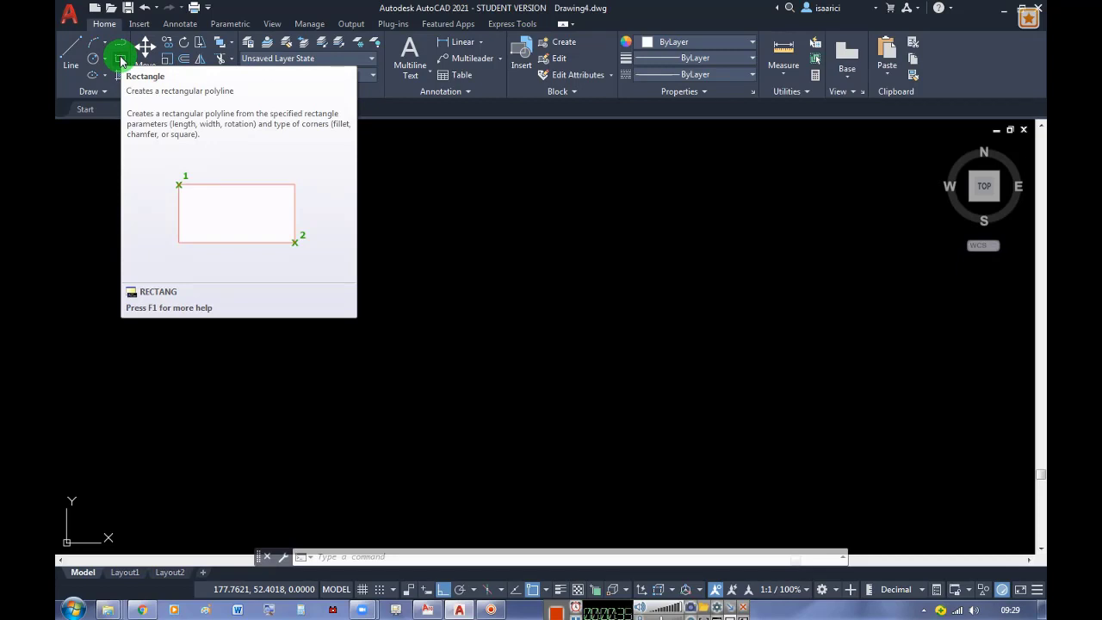
- Draw a rectangle left of the drawing centre by its two opposite corners, then select it
left_click(121, 59)
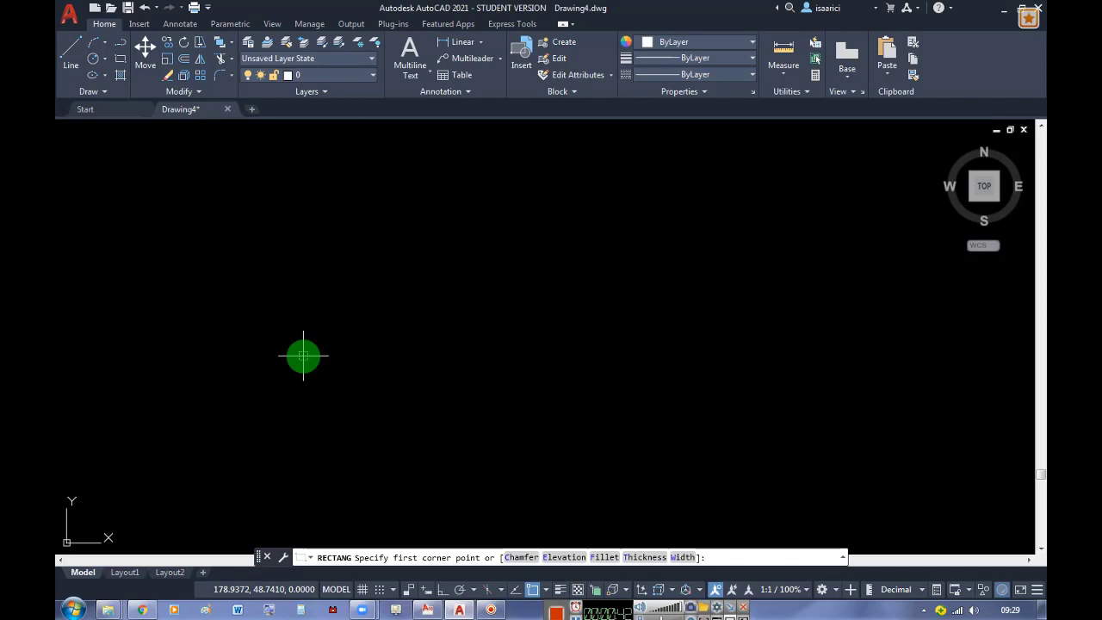
left_click(303, 354)
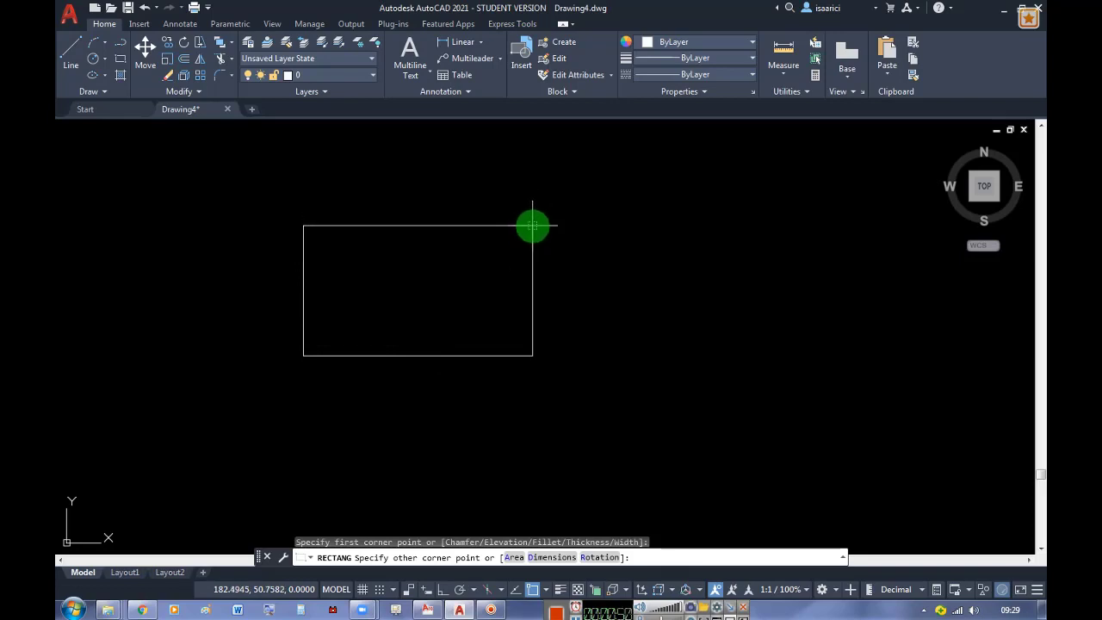
left_click(533, 225)
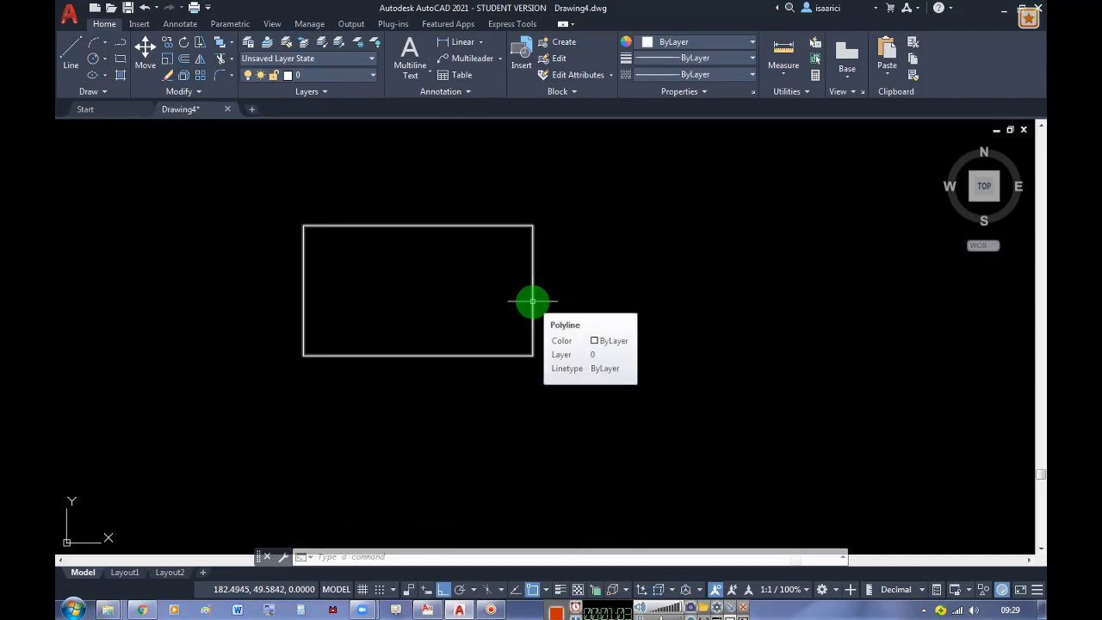
left_click(532, 301)
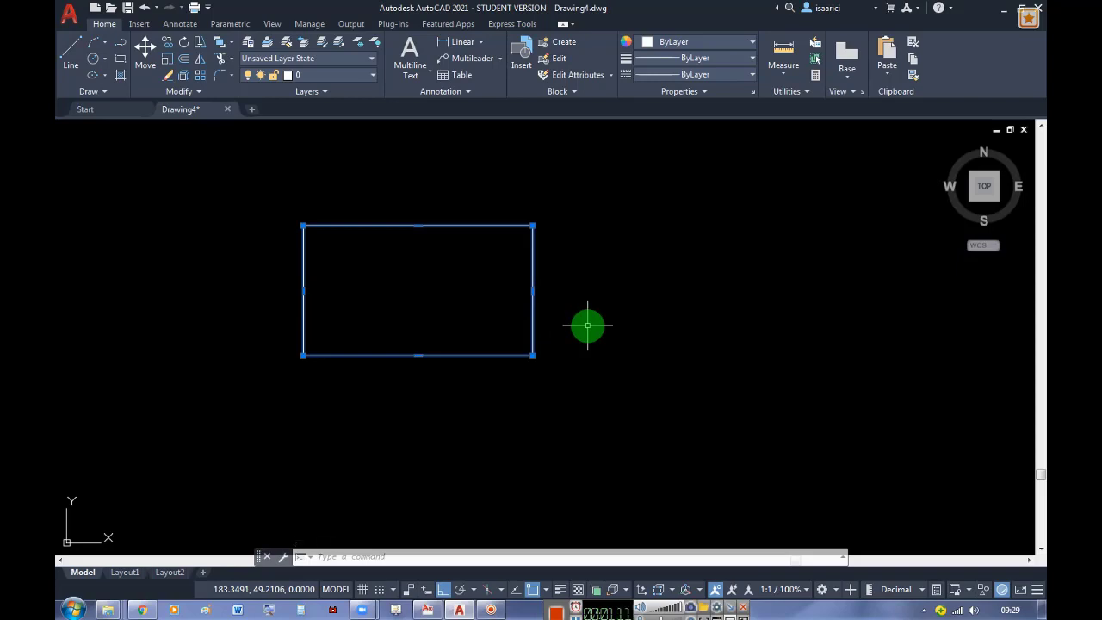
key("Escape")
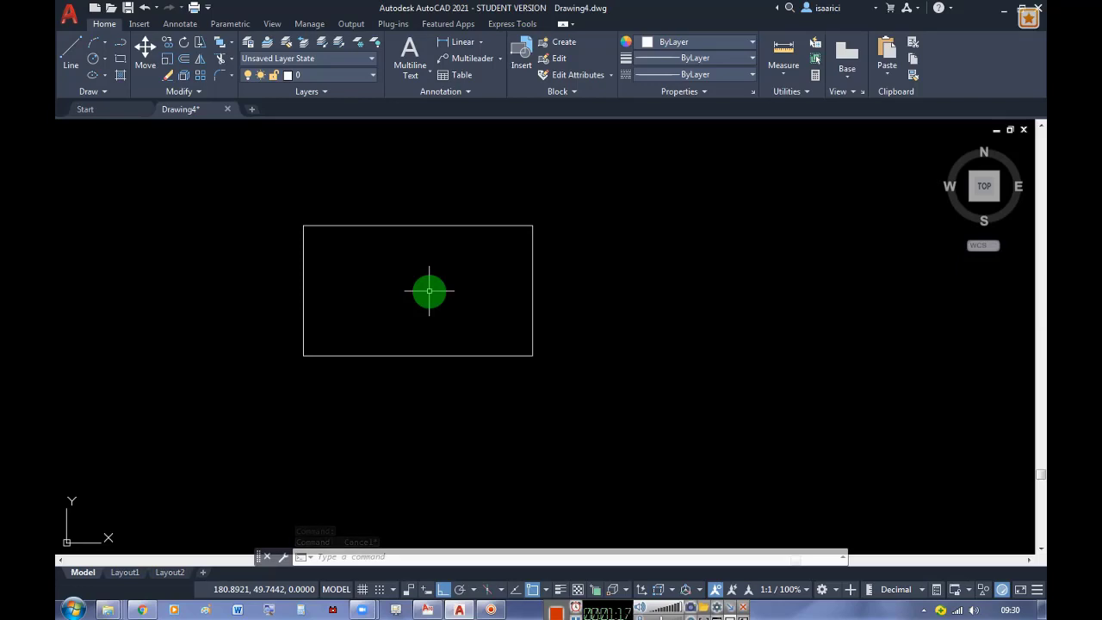
scroll(428, 291, "up", 2)
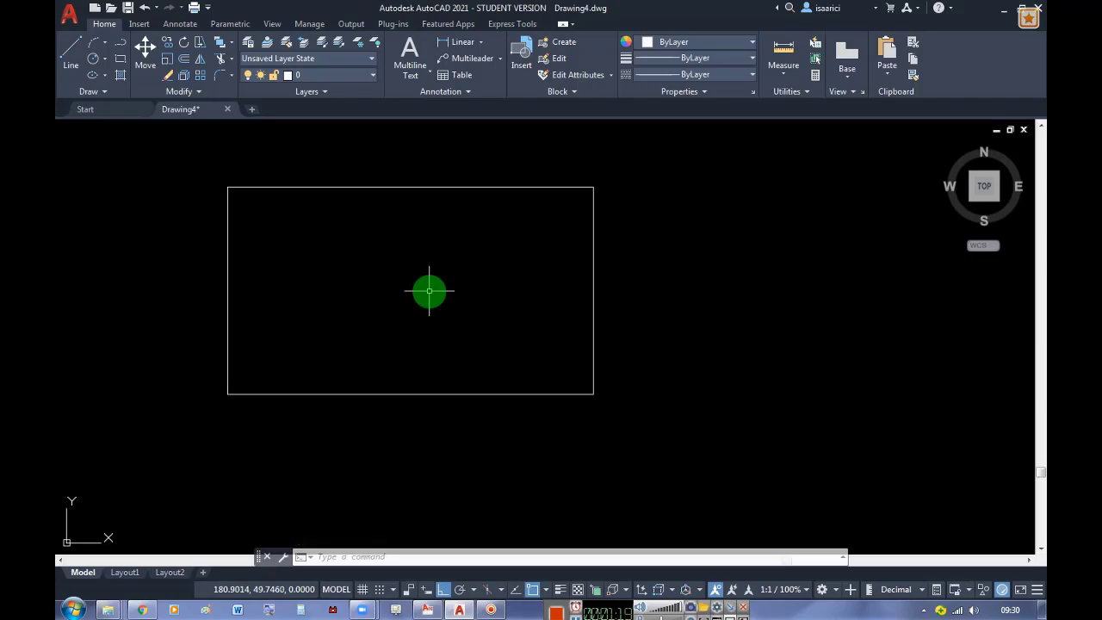
scroll(429, 291, "up", 2)
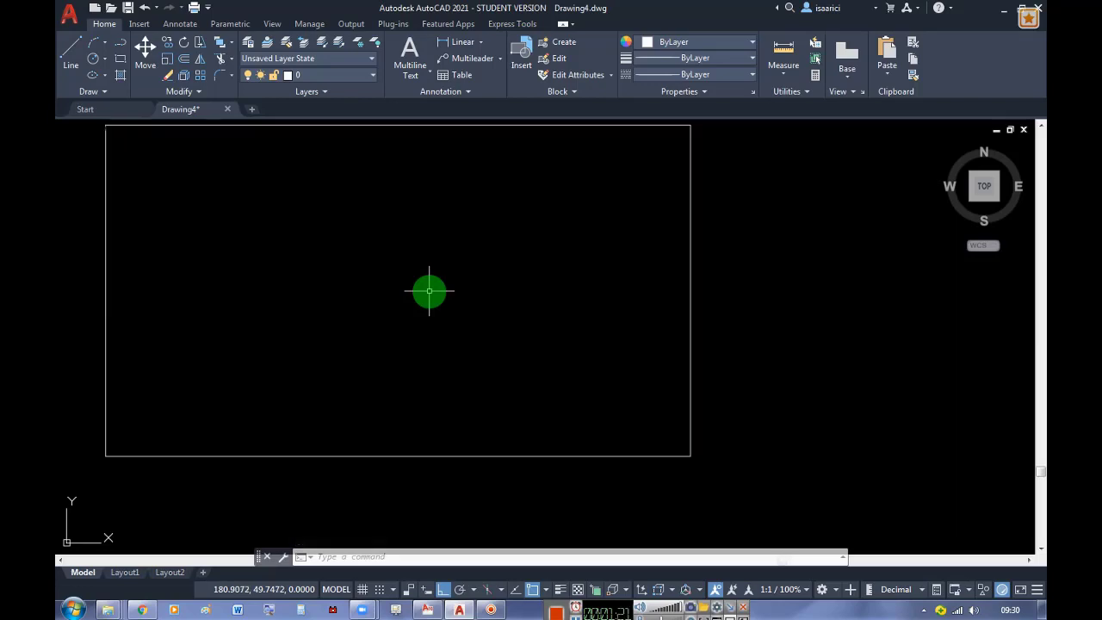
scroll(428, 291, "down", 2)
scroll(429, 290, "down", 2)
scroll(429, 291, "down", 2)
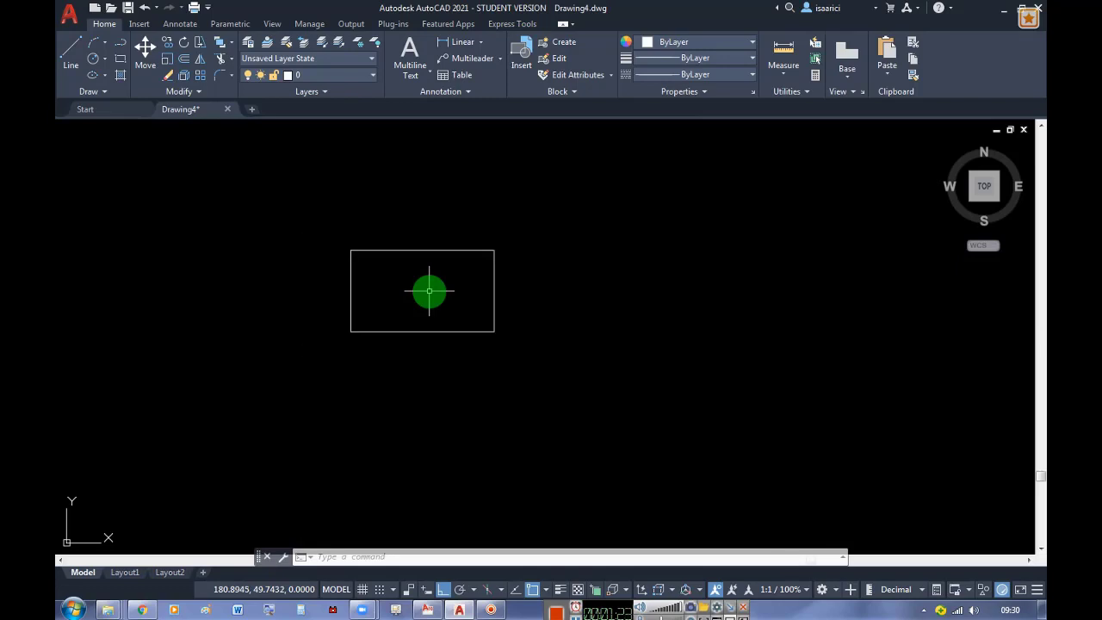
scroll(428, 291, "down", 2)
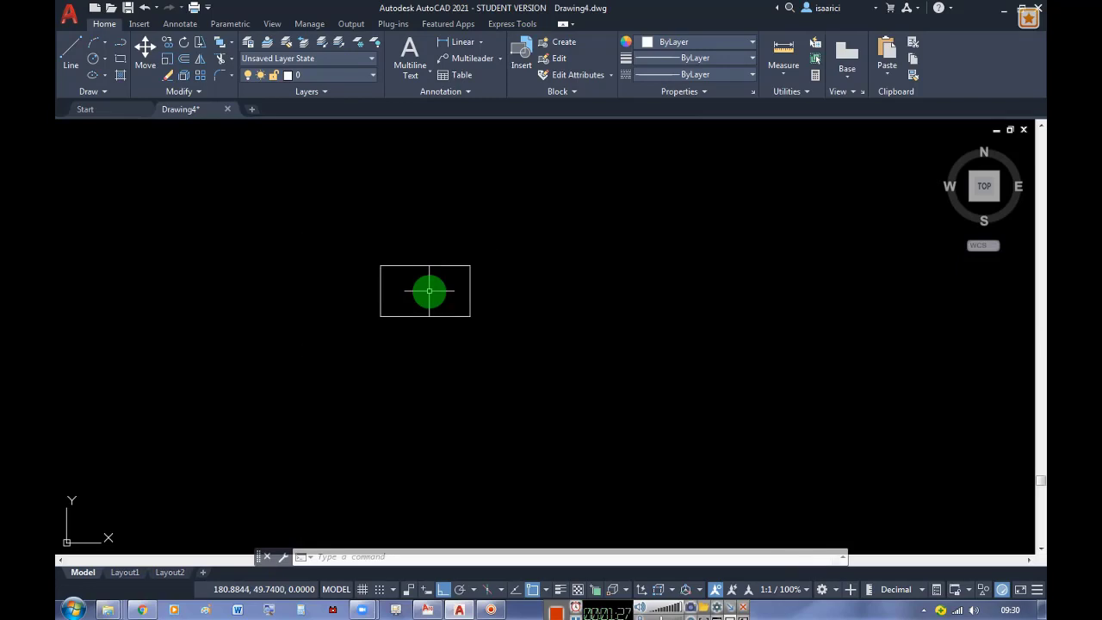
scroll(429, 290, "up", 2)
scroll(429, 291, "up", 1)
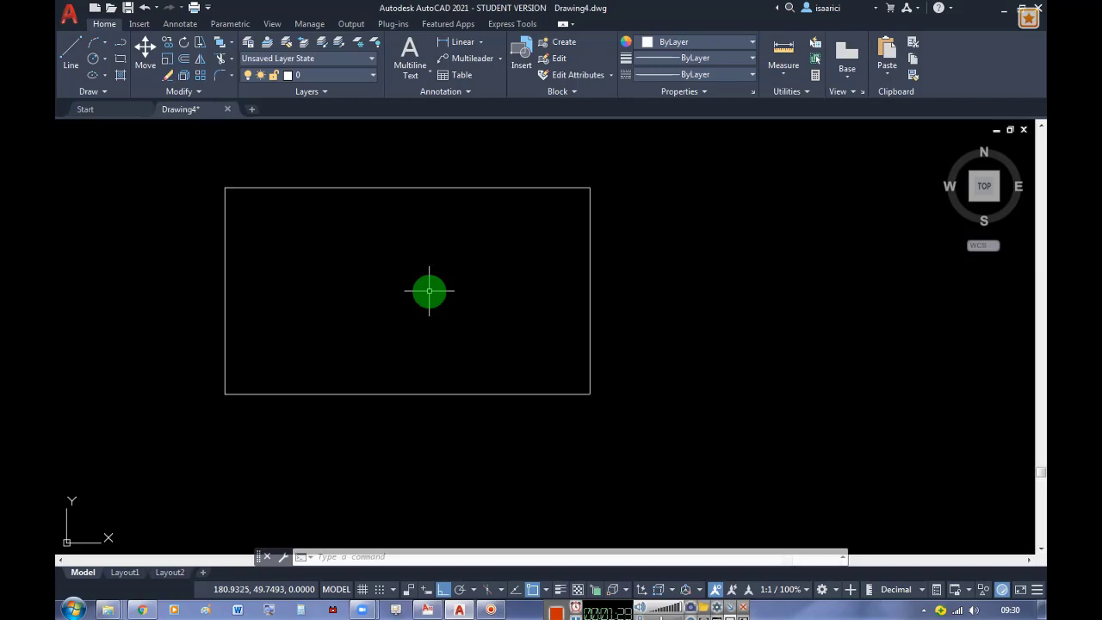
scroll(429, 291, "down", 2)
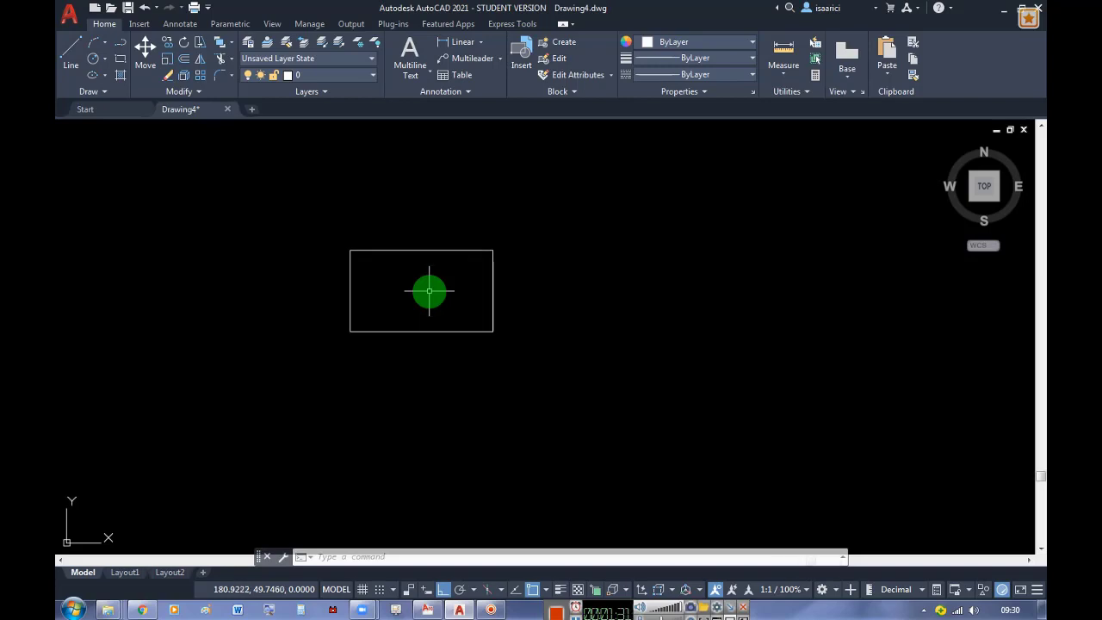
scroll(429, 291, "up", 1)
left_click(603, 221)
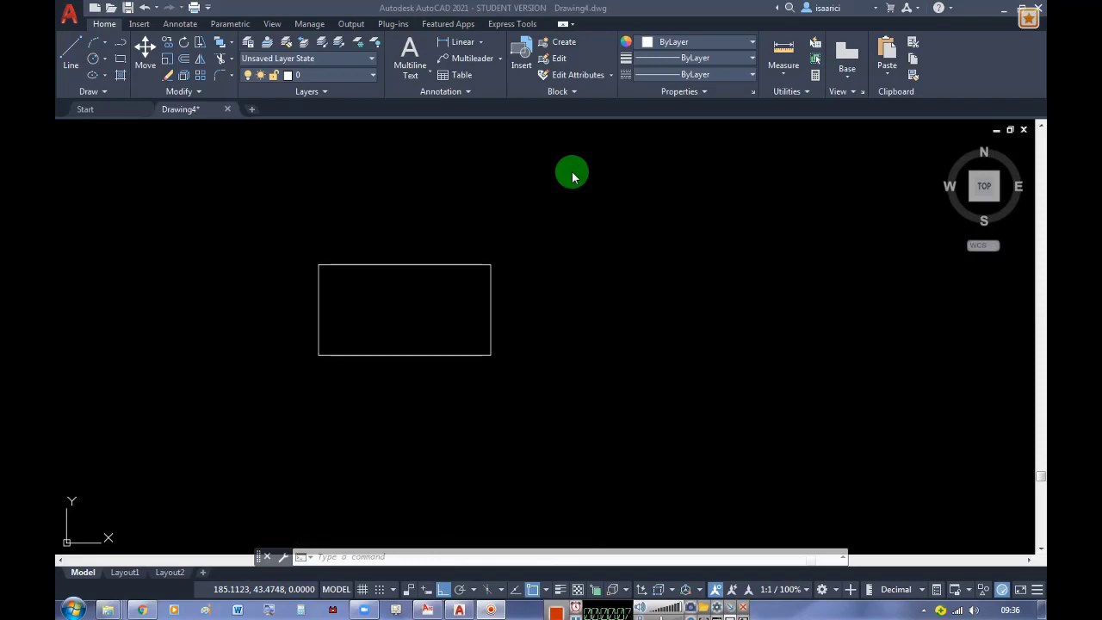
- Open Options from the drawing area's right-click shortcut menu
right_click(571, 173)
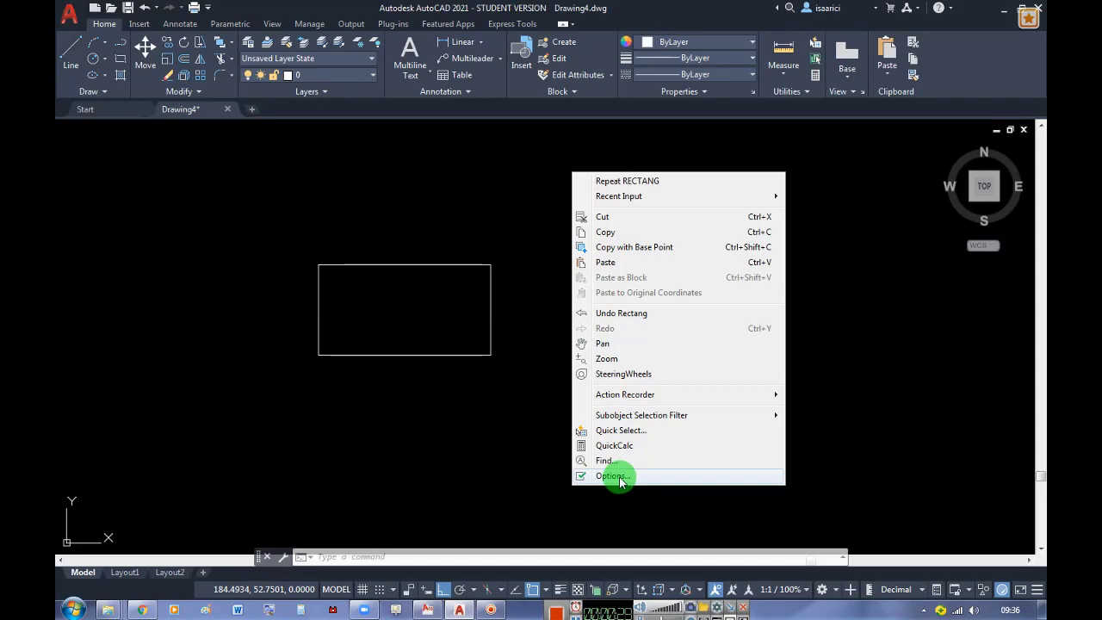
left_click(619, 478)
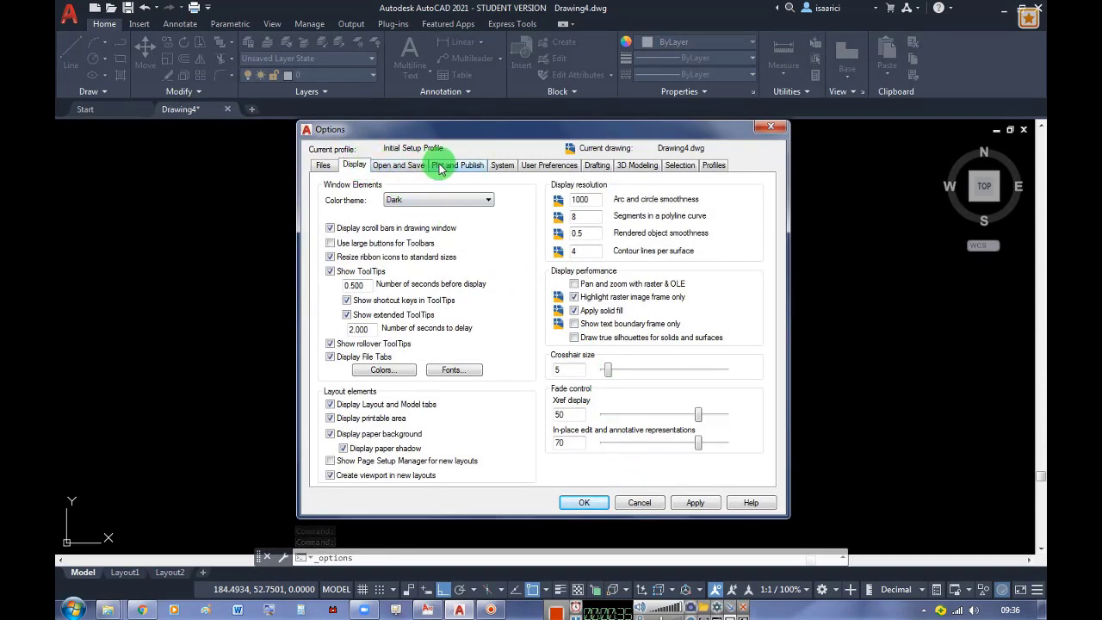
- Enable time-sensitive right-click under User Preferences' Right-click Customization, then close Options
left_click(547, 167)
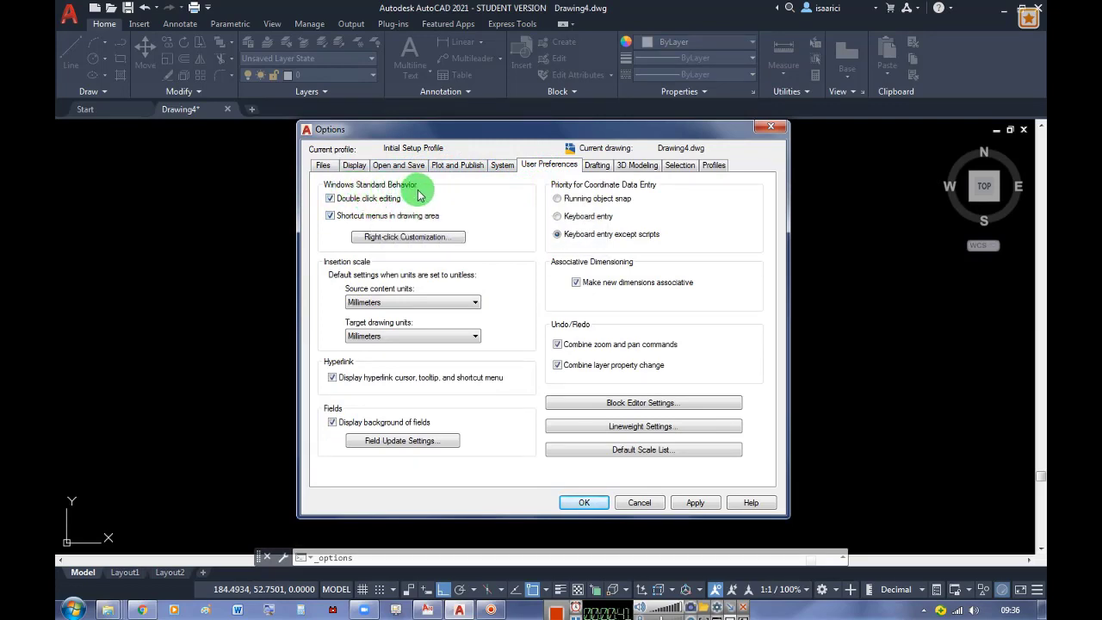
left_click(412, 238)
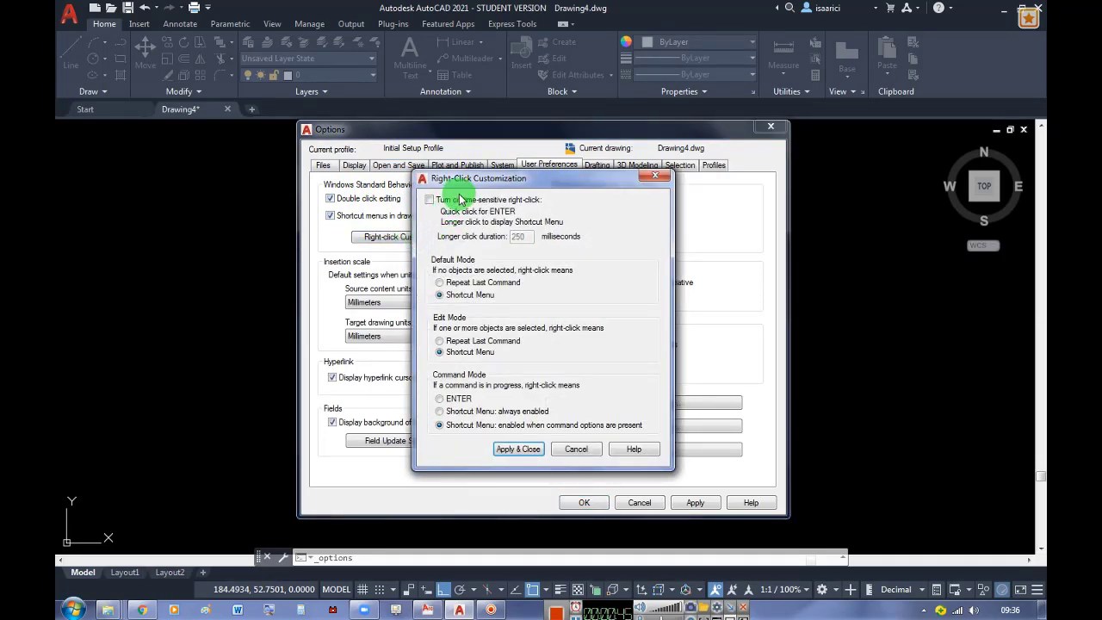
left_click(429, 200)
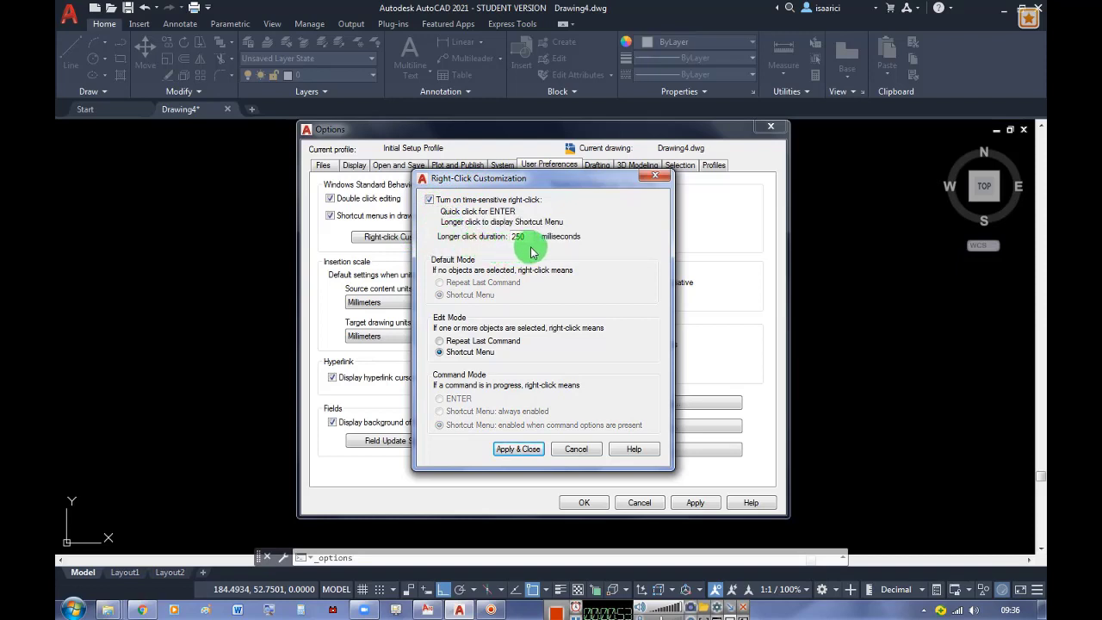
left_click(518, 448)
left_click(587, 502)
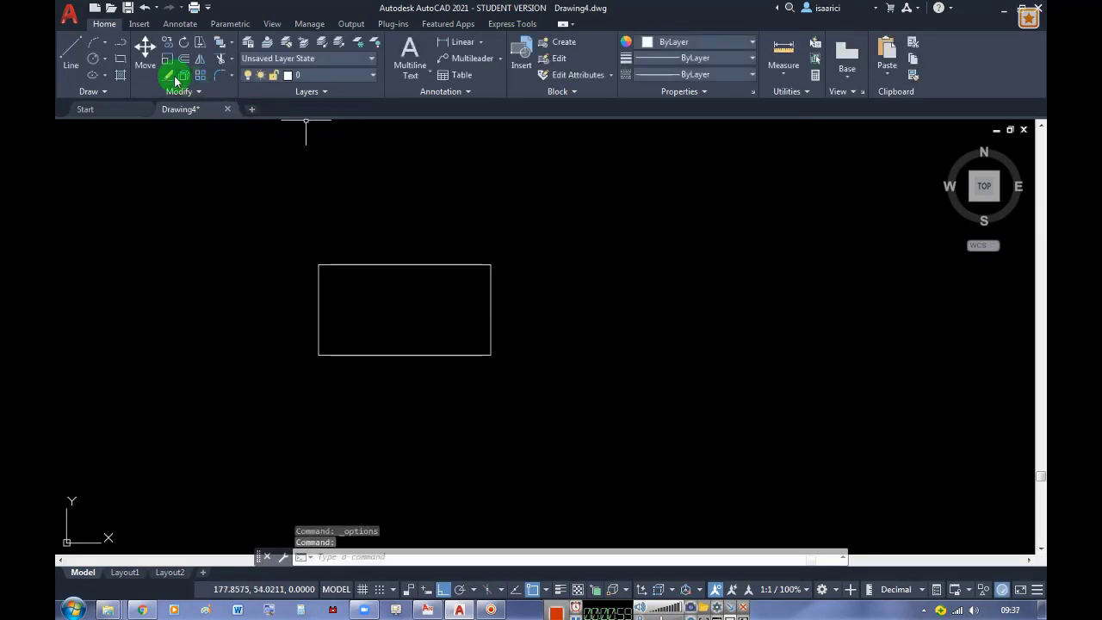
- Draw a polyline forming the top and right edges to the right of the rectangle
left_click(121, 42)
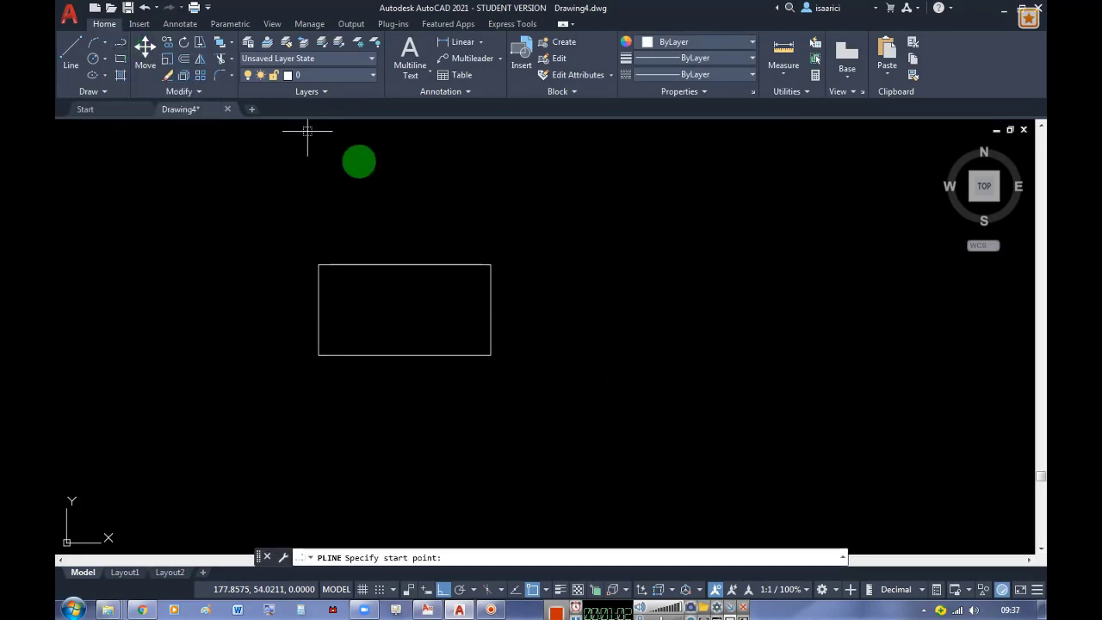
left_click(569, 262)
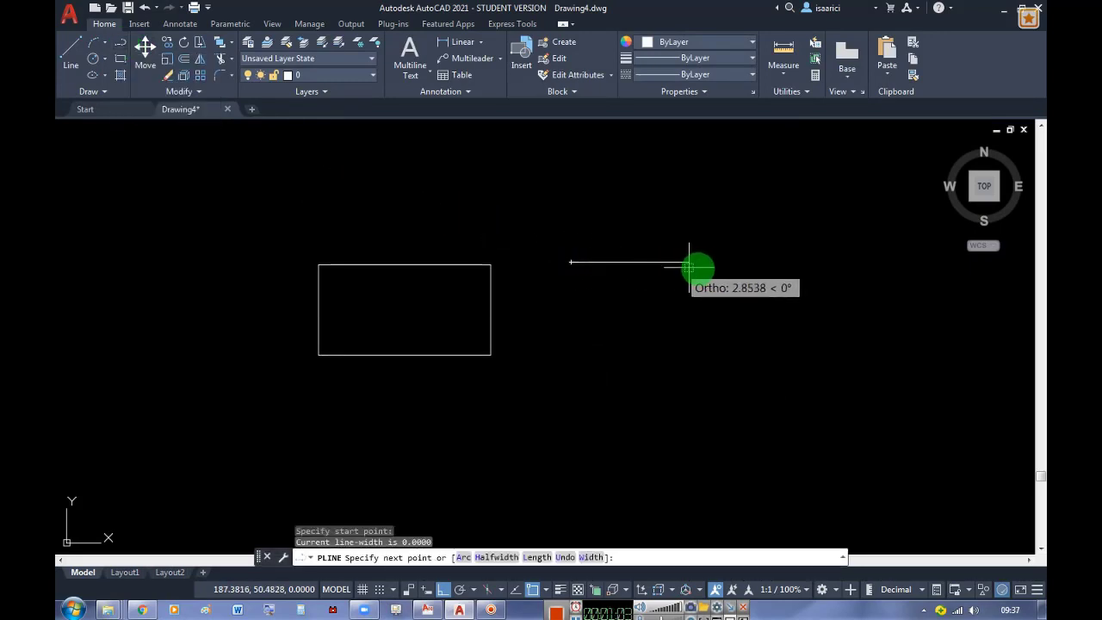
left_click(728, 272)
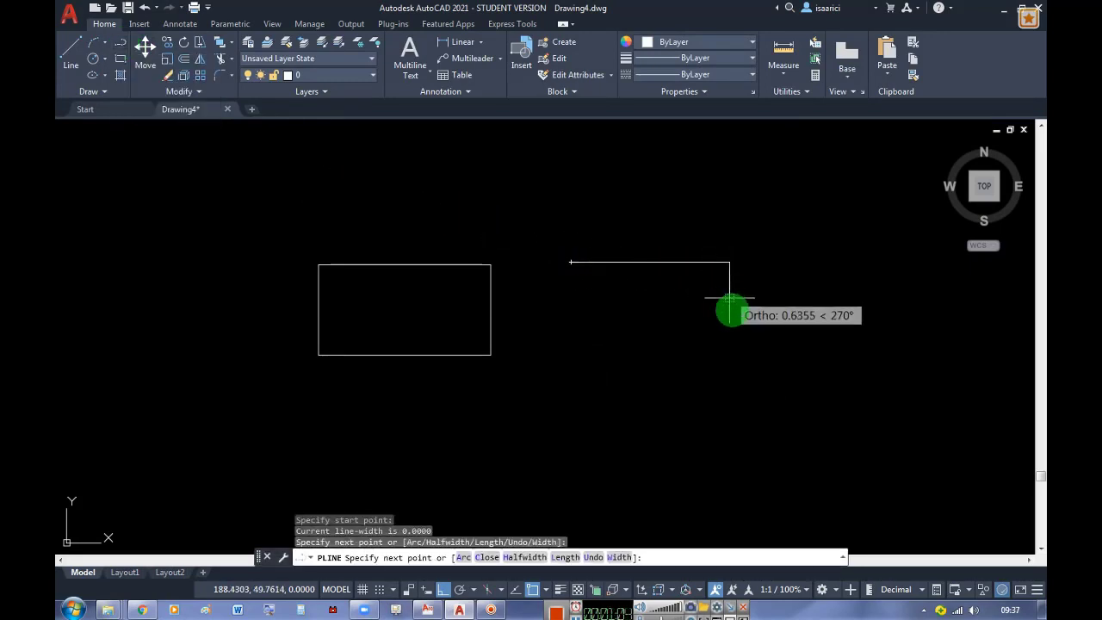
left_click(739, 350)
key("Return")
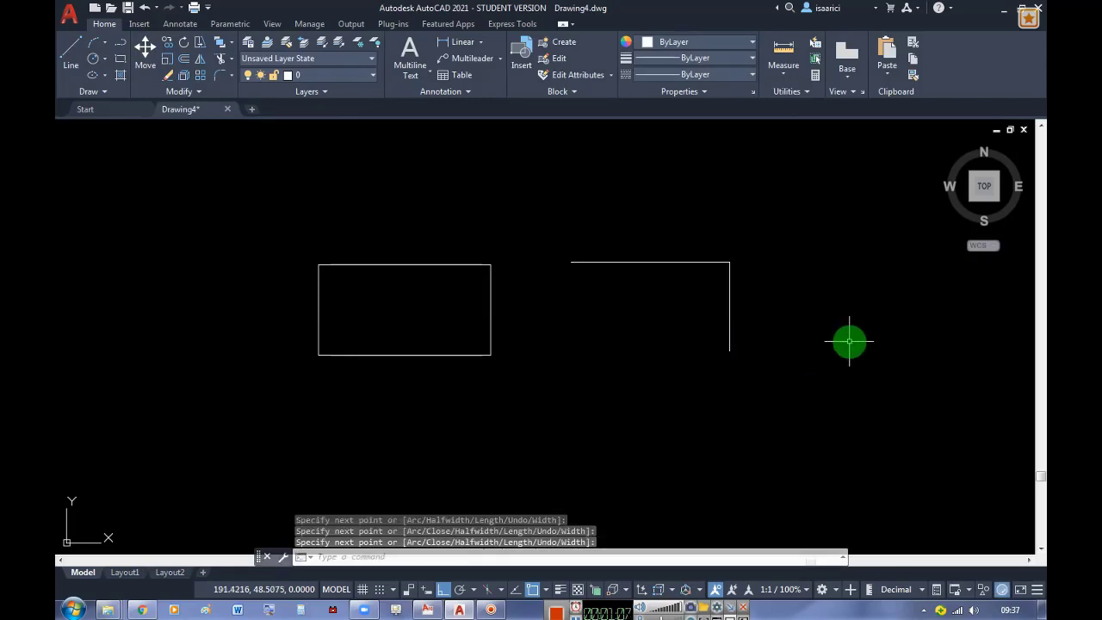
- Draw a second polyline along the bottom and left edges, closing the rectangular outline
key("Return")
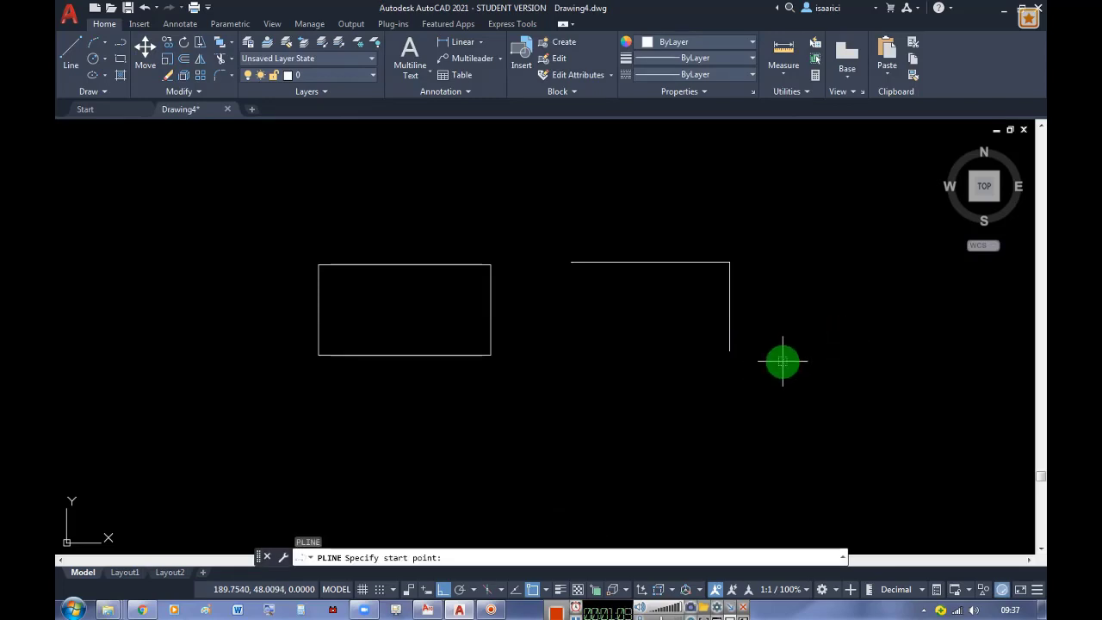
left_click(729, 350)
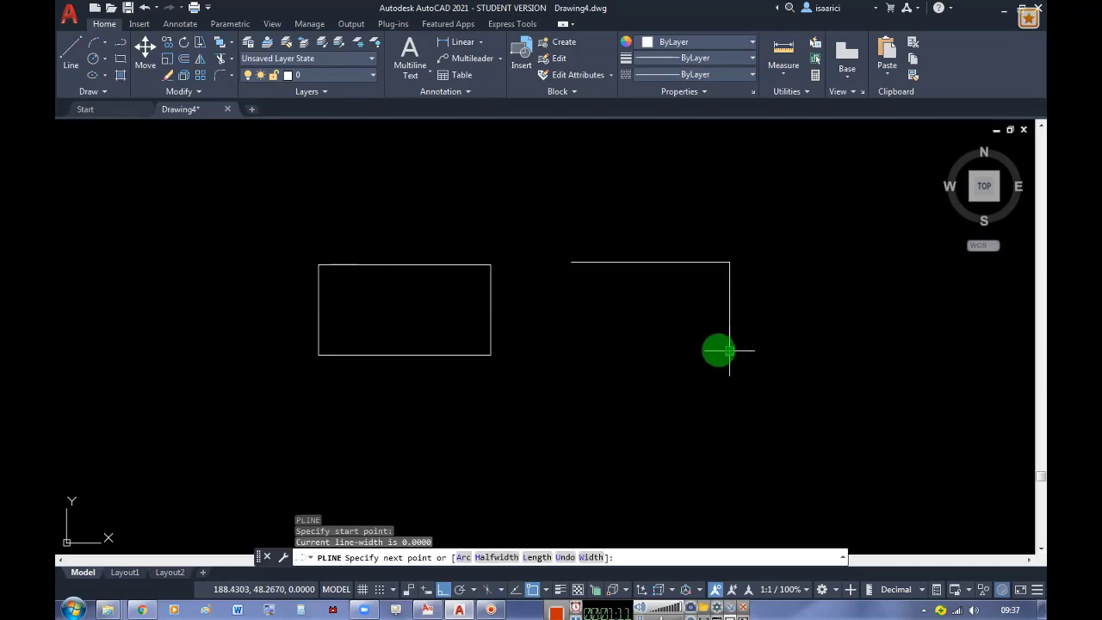
left_click(570, 348)
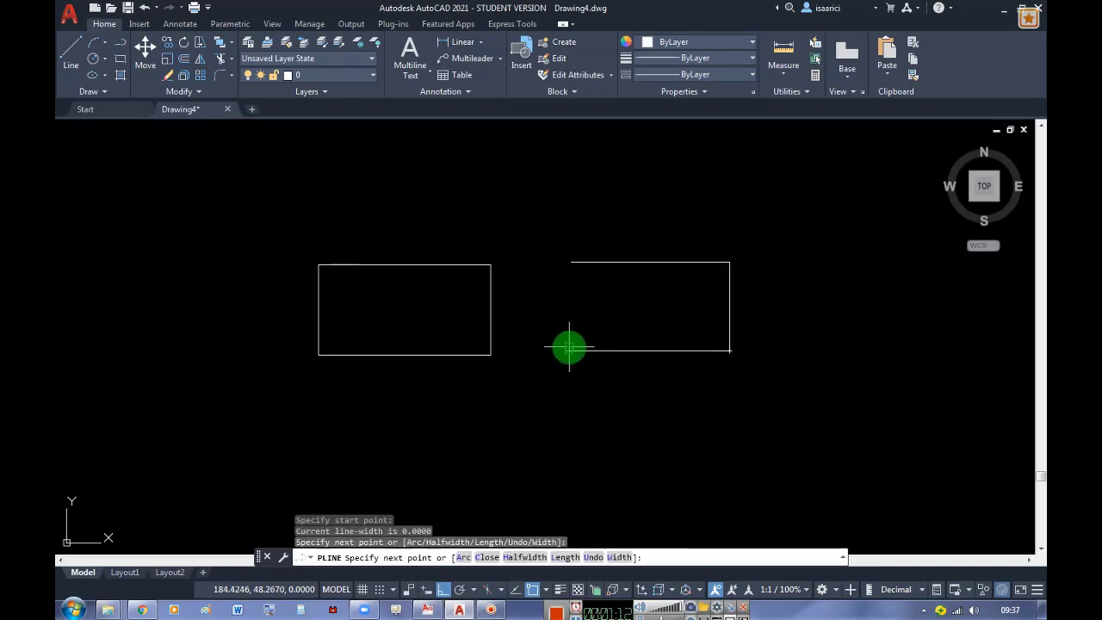
left_click(568, 260)
key("Return")
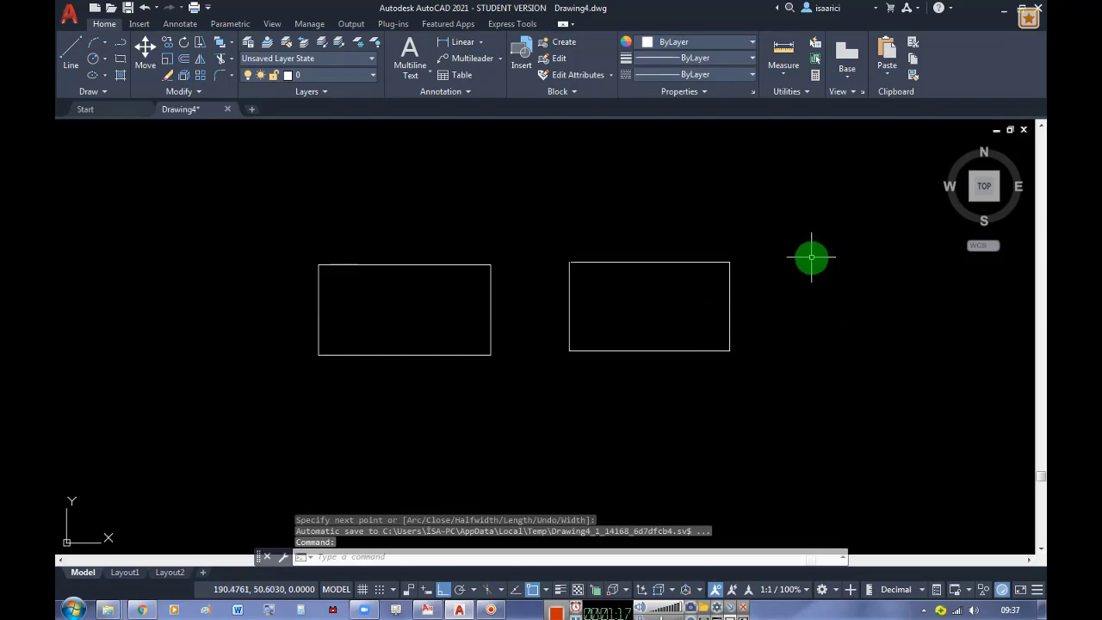
- Draw an open polyline with only top and right edges right of the second outline
key("Return")
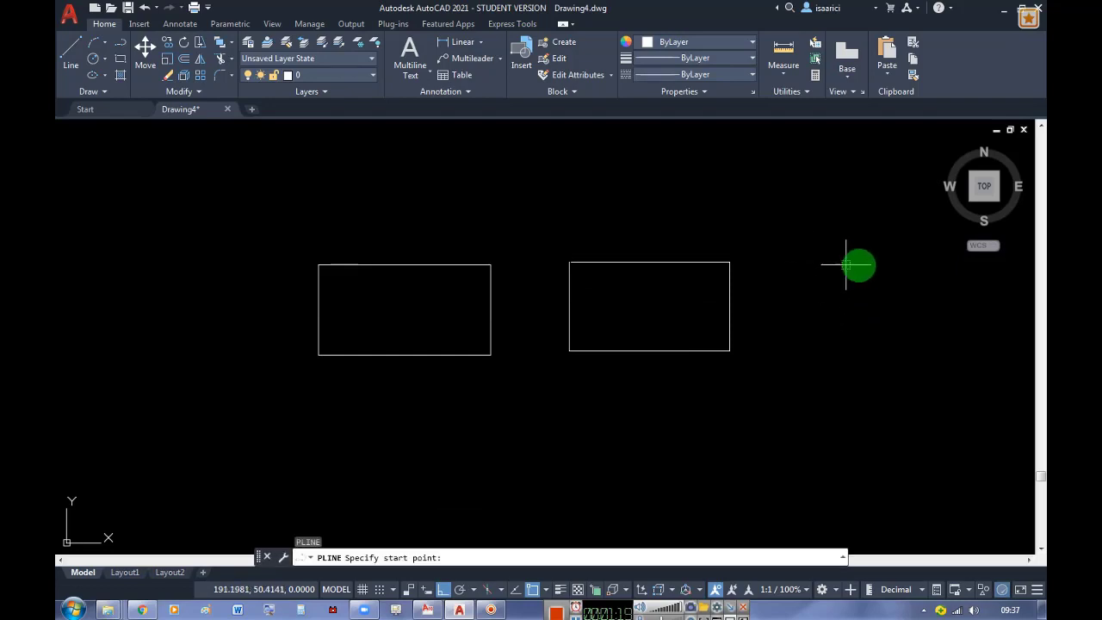
left_click(817, 266)
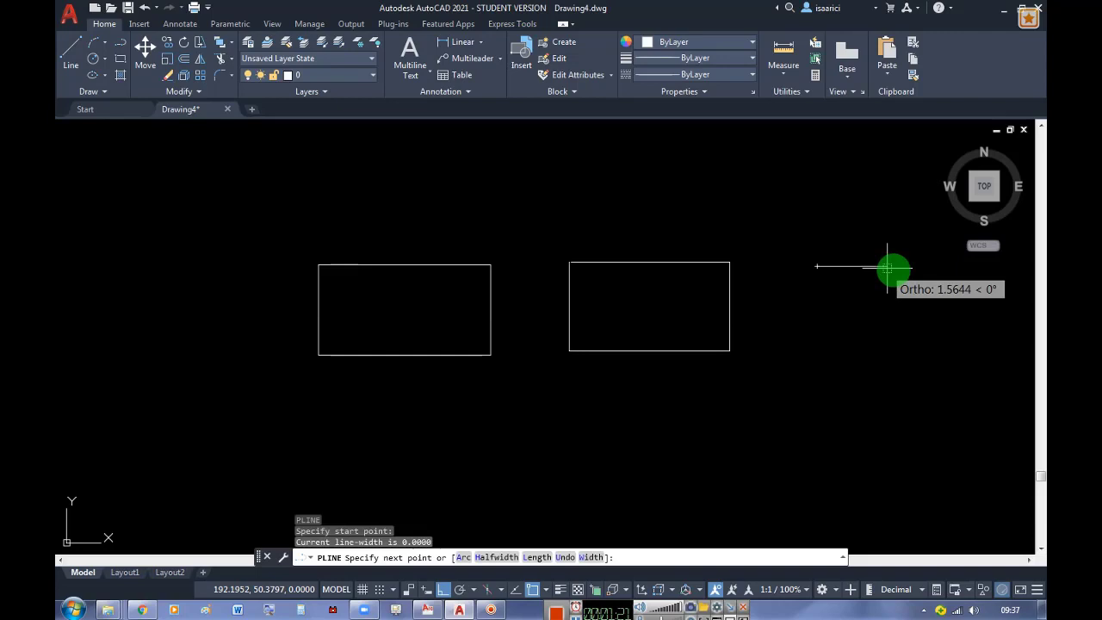
left_click(942, 272)
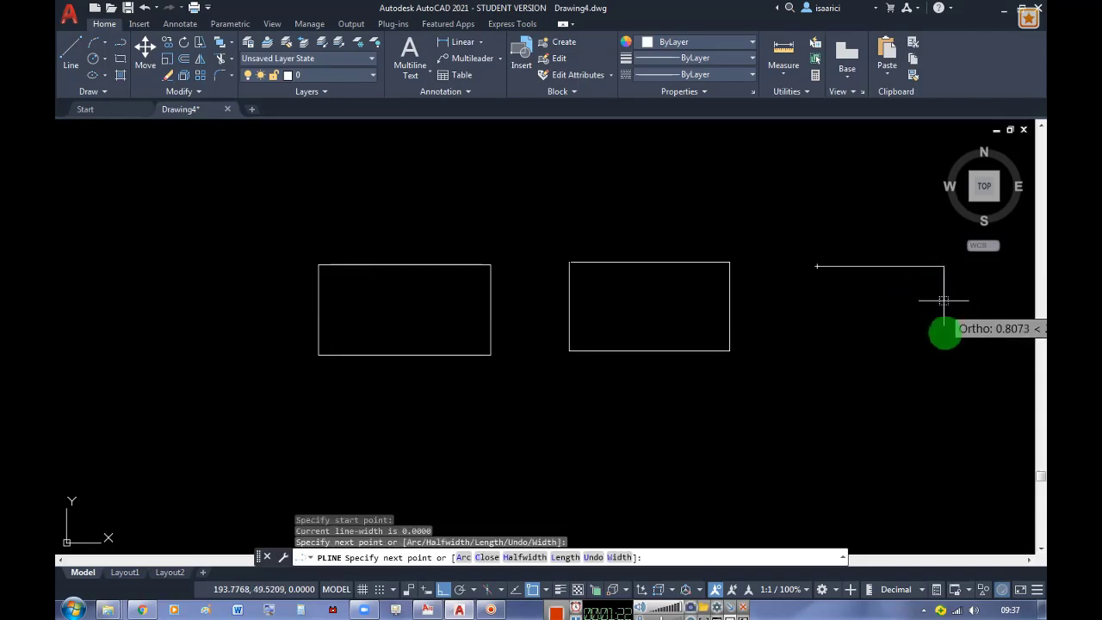
left_click(922, 347)
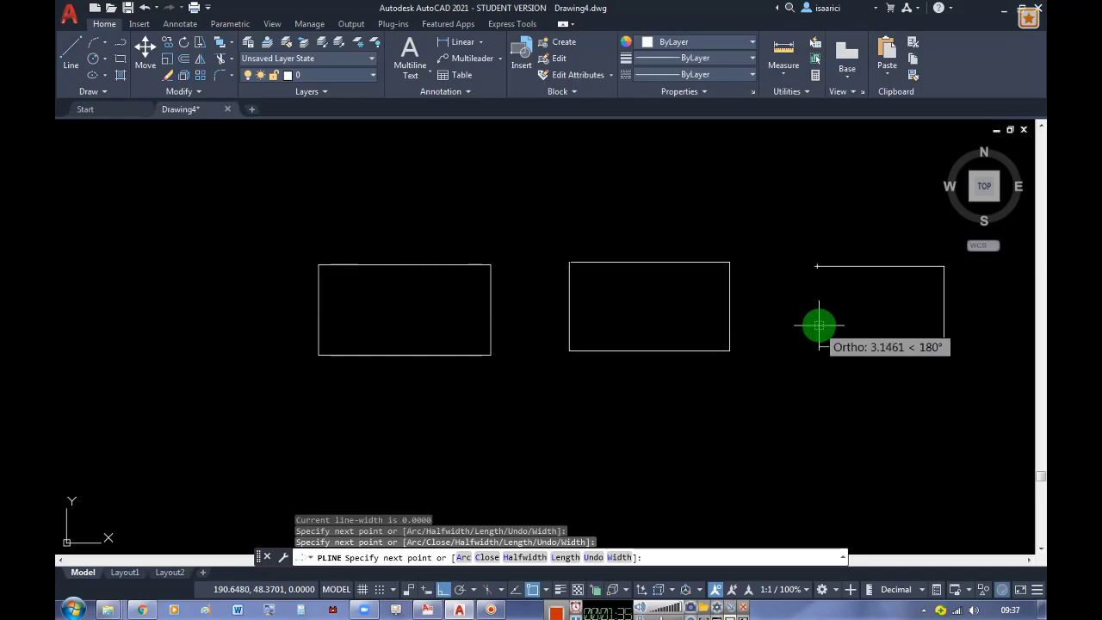
key("Escape")
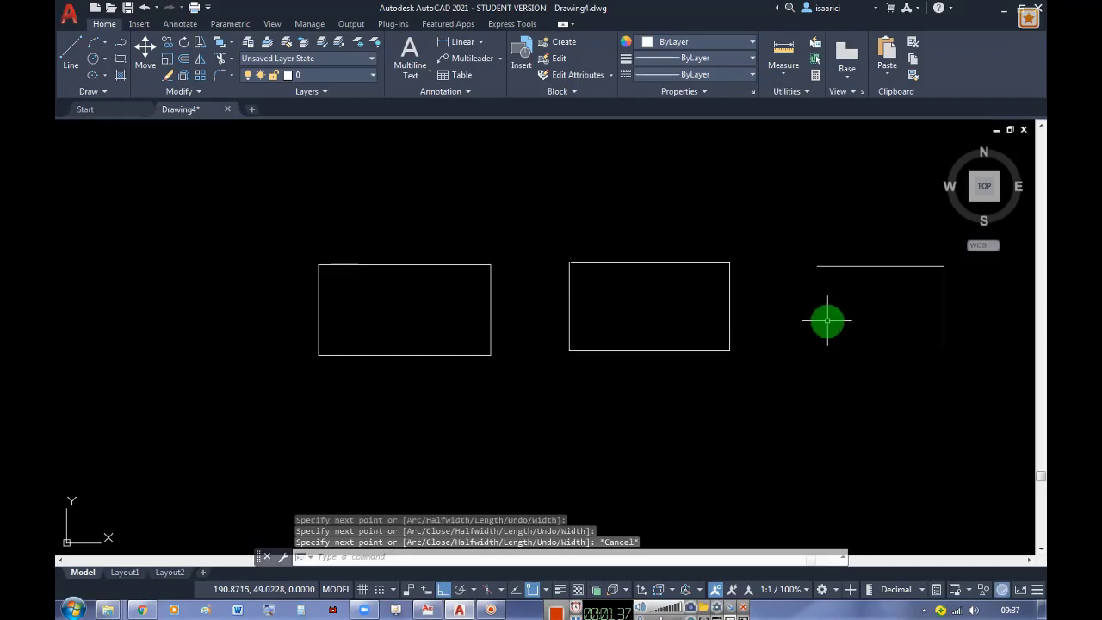